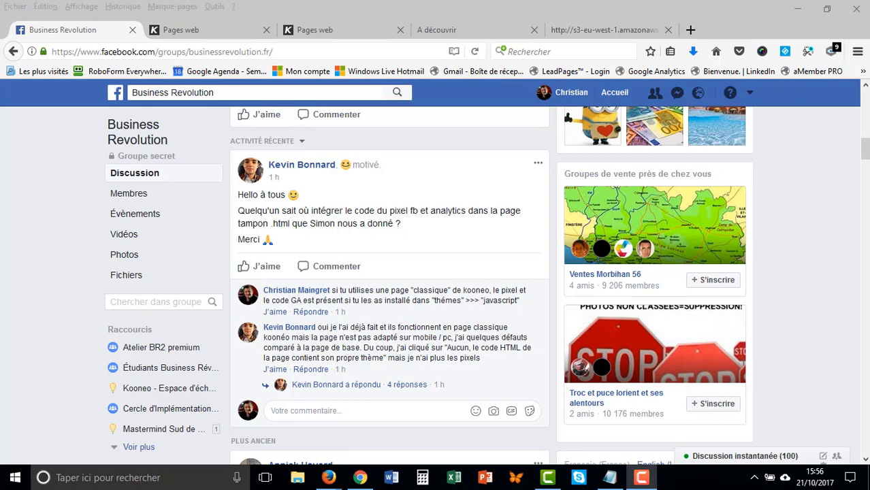
# Switch to the Kooneo pages list and open the theme's Javascript settings to view the site-wide Facebook Pixel code.
pyautogui.click(191, 29)
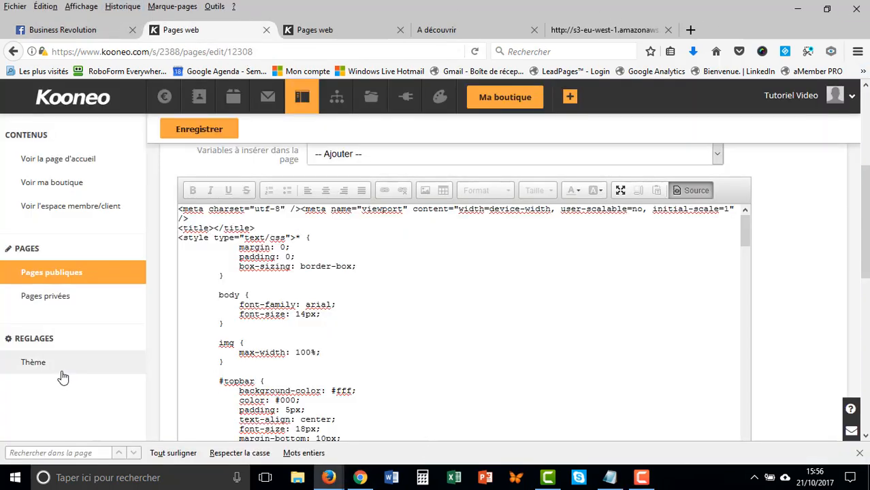
pyautogui.click(317, 30)
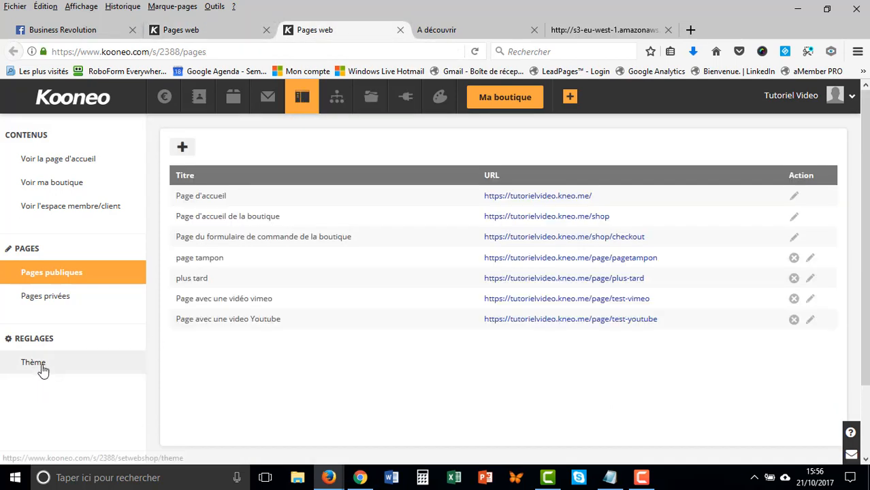
pyautogui.click(41, 367)
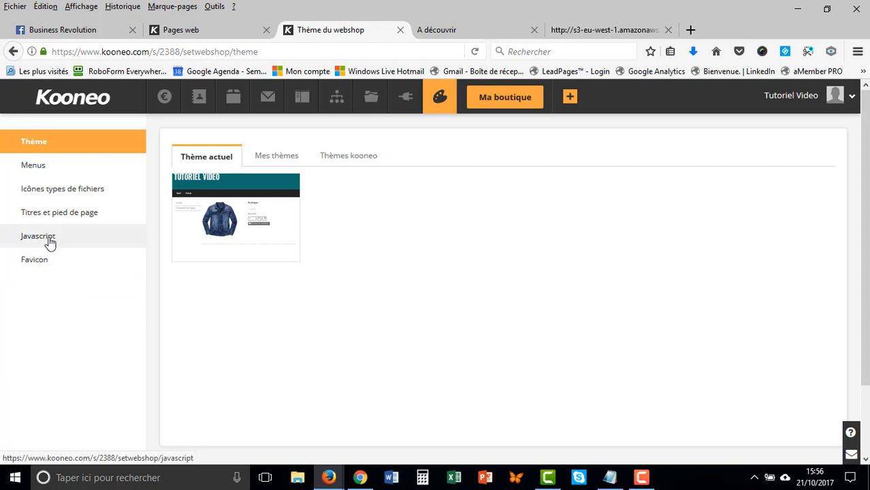
pyautogui.click(50, 240)
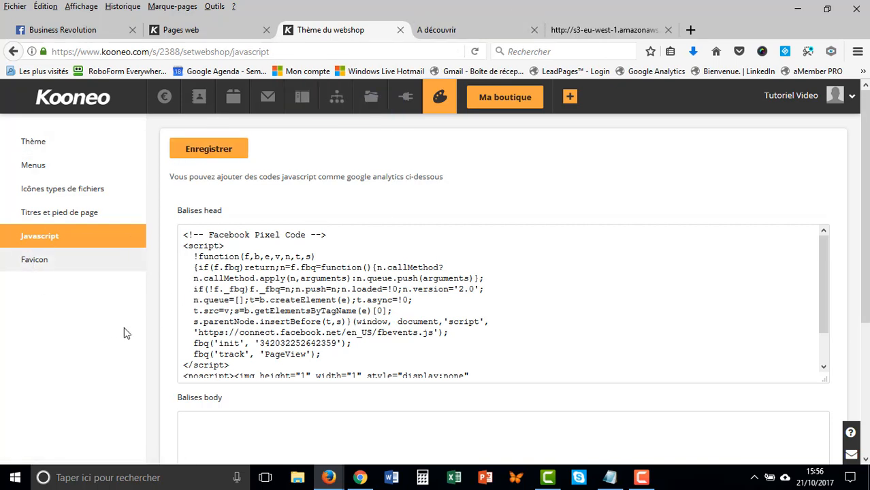
# Open "page tampon" for editing and delete the Facebook Pixel code from its JavaScript field for the page's "head" tag.
pyautogui.click(303, 99)
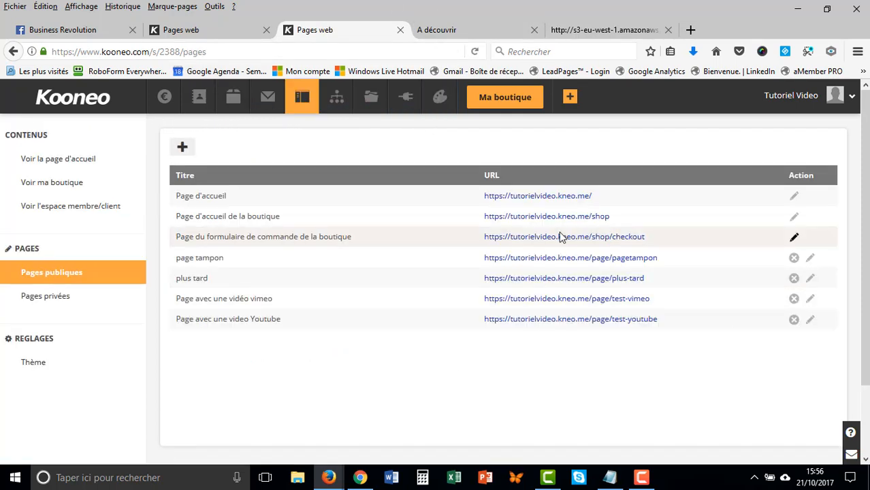
pyautogui.click(810, 259)
pyautogui.scroll(-10, 505, 317)
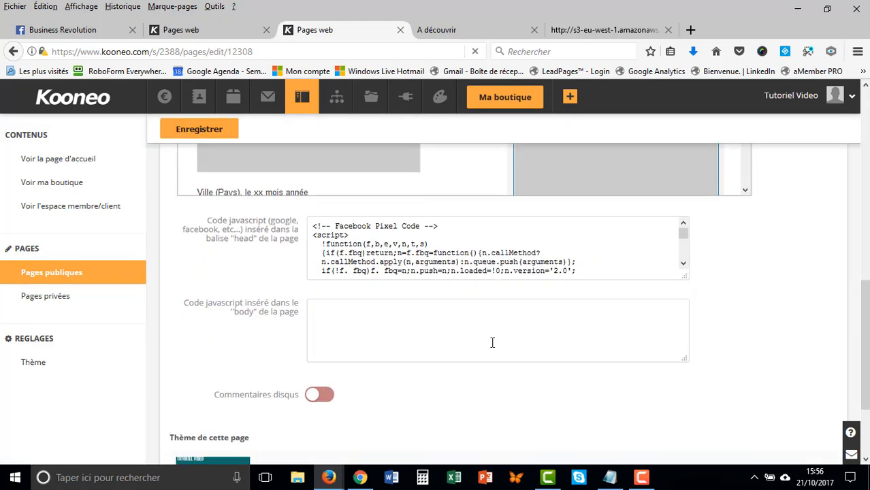
pyautogui.scroll(-2, 428, 315)
pyautogui.scroll(3, 409, 300)
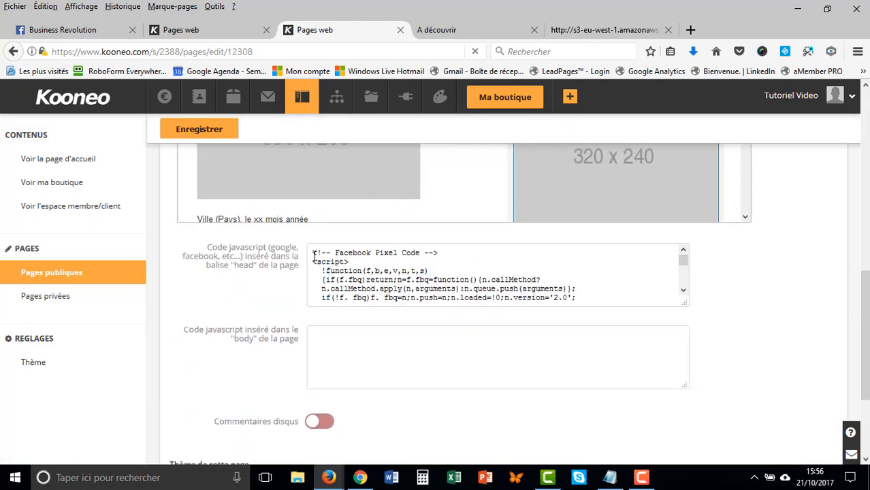
pyautogui.scroll(-3, 380, 251)
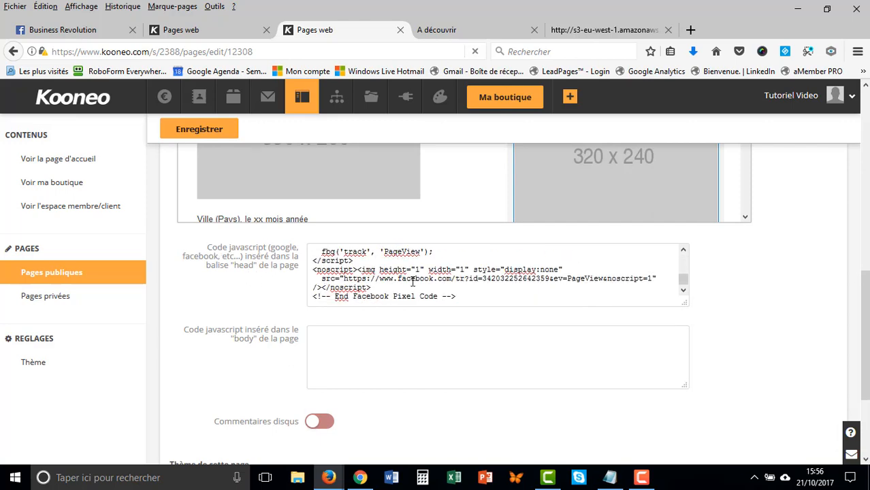
pyautogui.scroll(2, 449, 286)
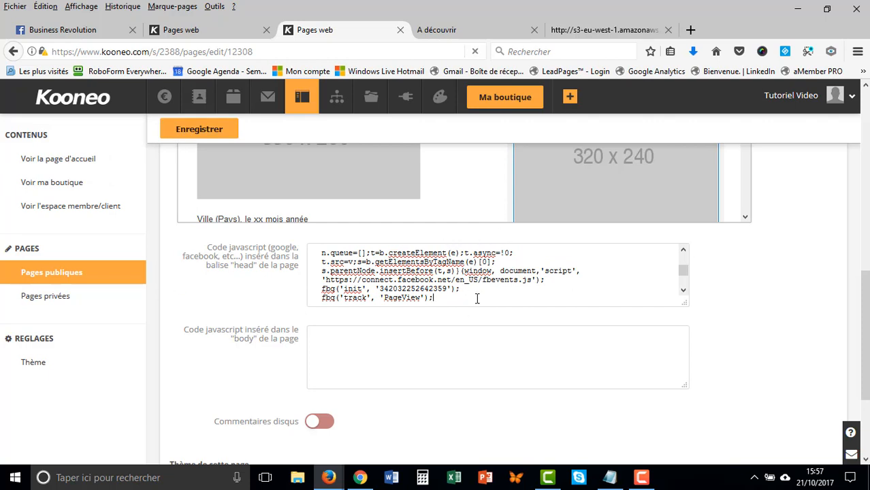
pyautogui.hotkey('ctrl', 'a')
pyautogui.press('Delete')
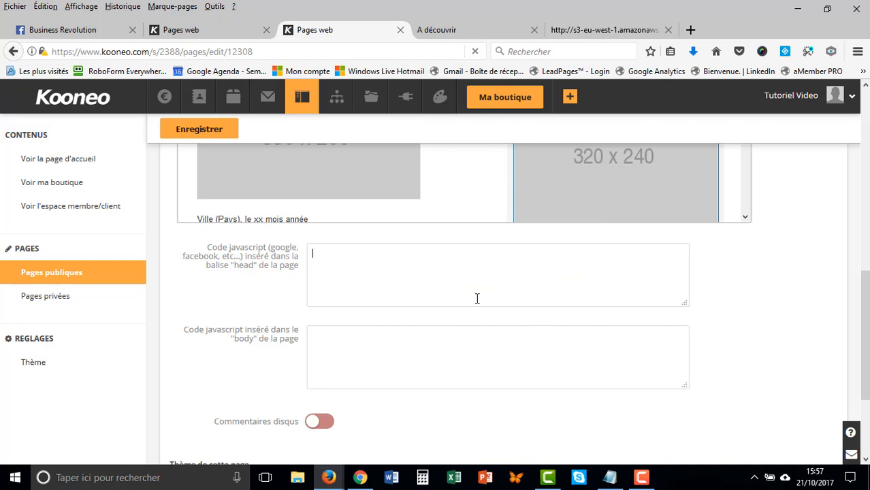
# Switch the content editor of "page tampon" to its HTML source.
pyautogui.scroll(3, 824, 327)
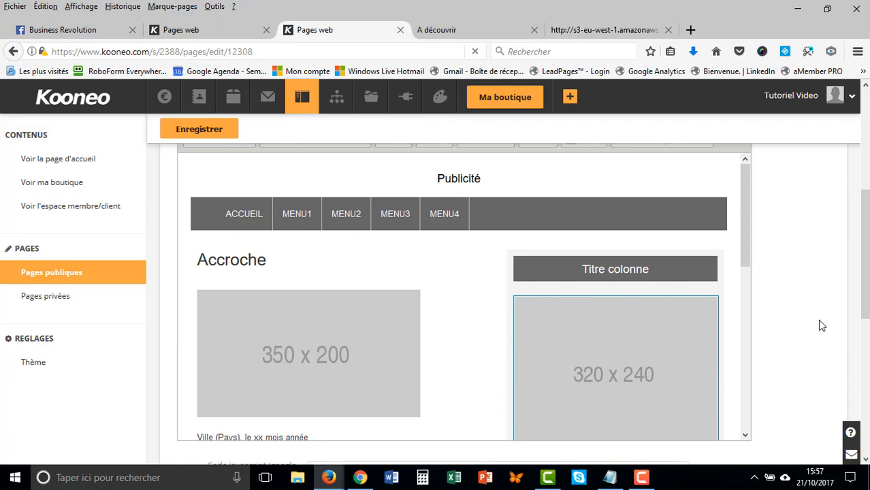
pyautogui.scroll(3, 810, 322)
pyautogui.scroll(-1, 816, 307)
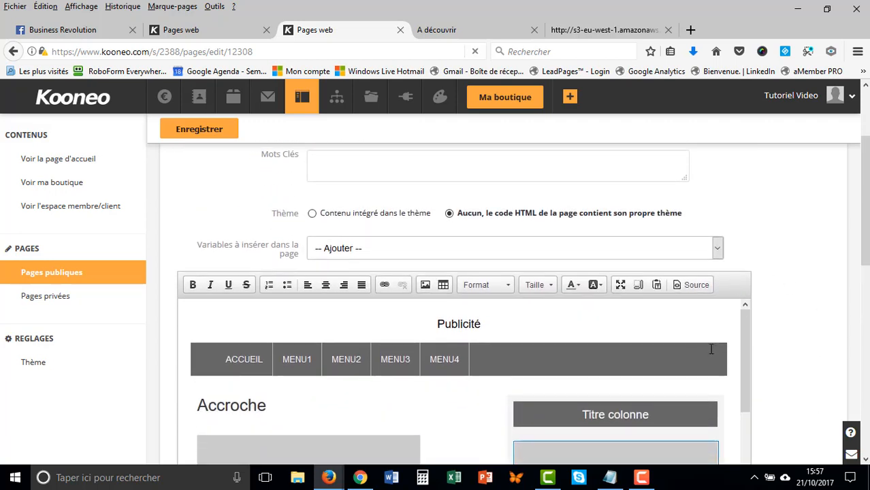
pyautogui.click(694, 285)
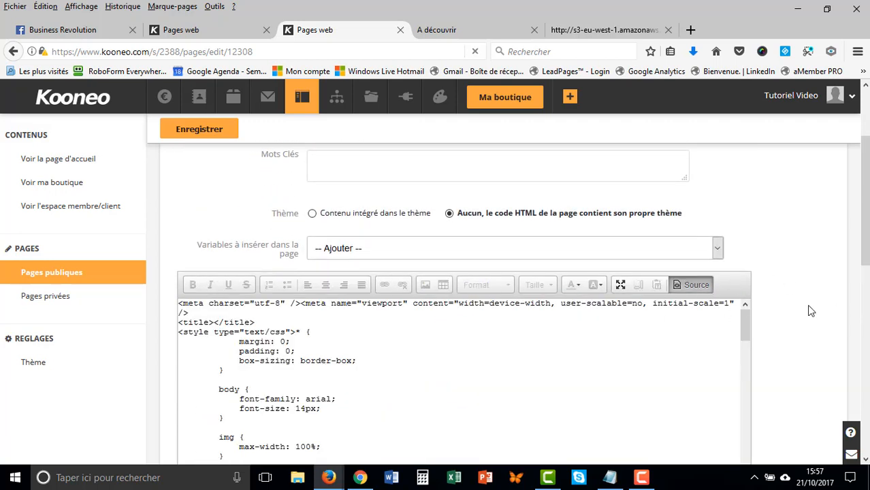
pyautogui.scroll(-3, 827, 279)
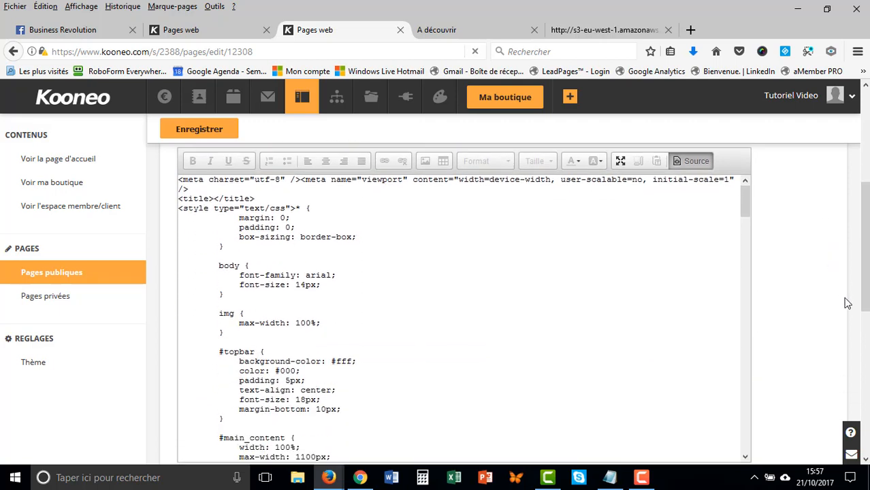
pyautogui.scroll(-3, 442, 352)
# Search the source for "/sty" and insert an empty line directly after the closing </style> tag.
pyautogui.click(423, 310)
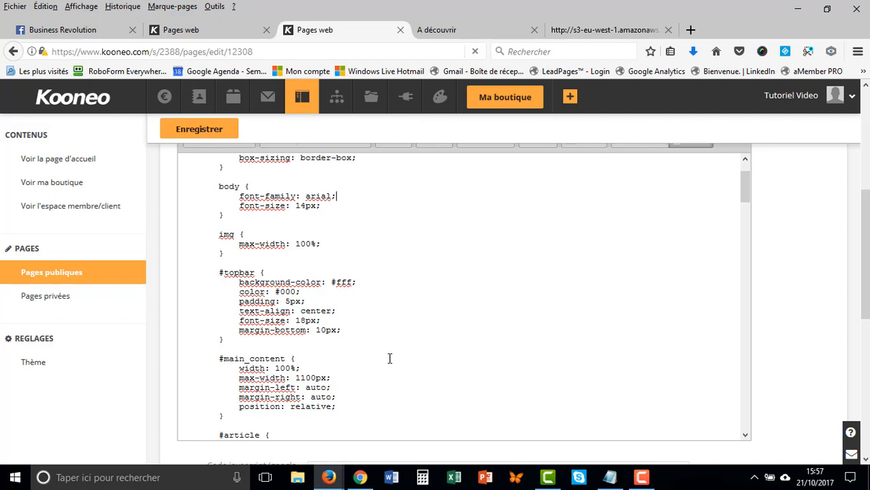
pyautogui.click(377, 393)
pyautogui.hotkey('ctrl', 'f')
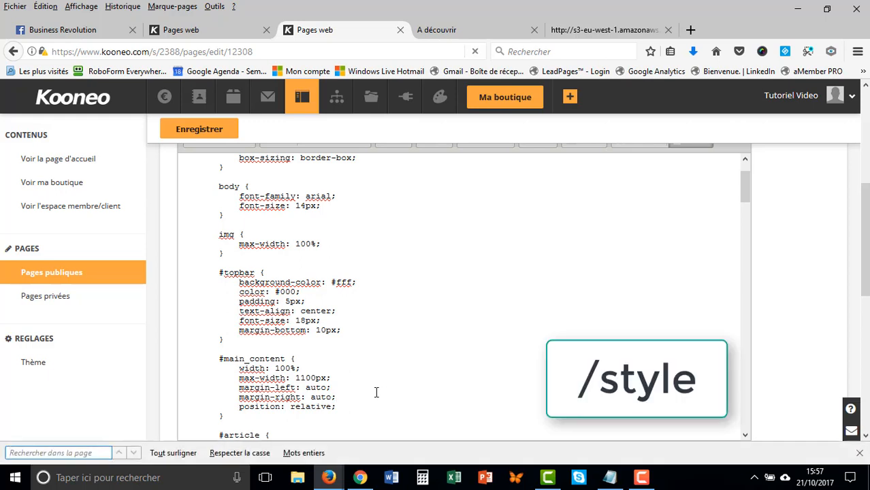
pyautogui.write('/sty')
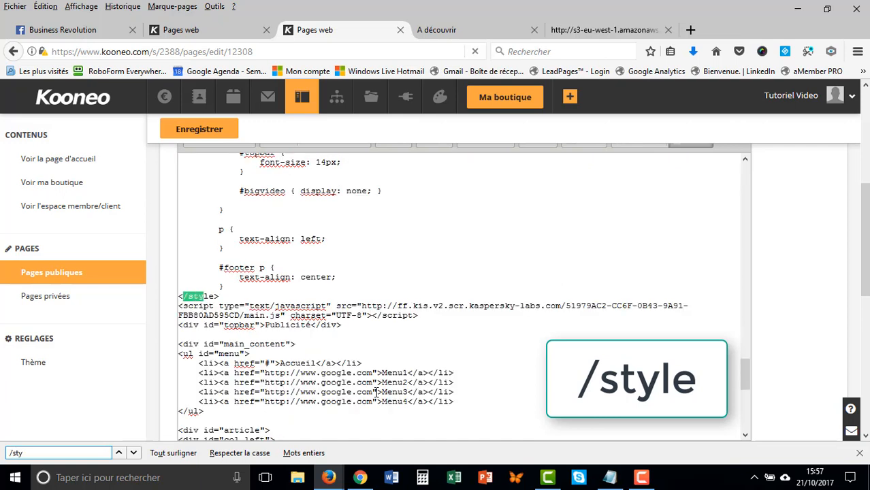
pyautogui.click(231, 297)
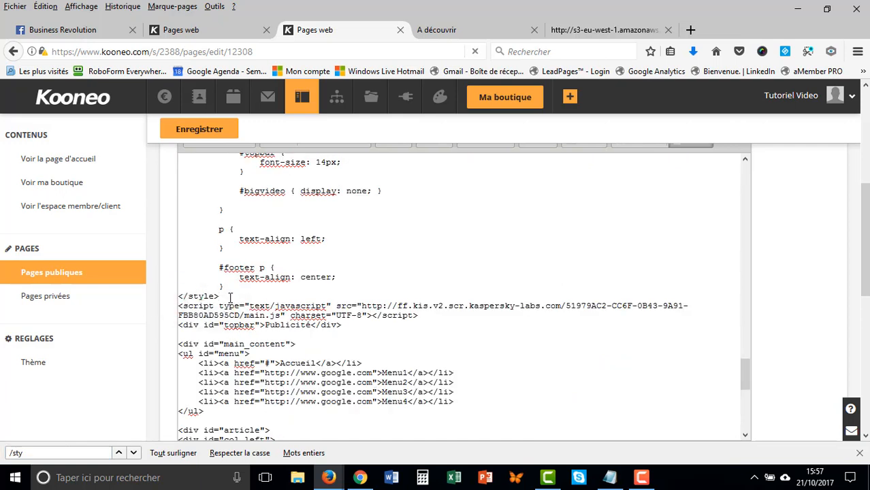
pyautogui.press('Return')
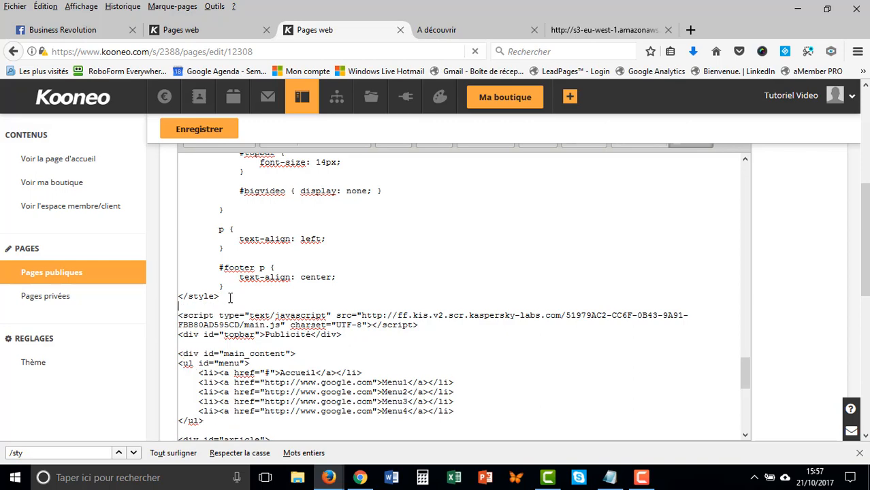
# Copy the Facebook Pixel code from Notepad, paste it below the </style> tag in the page source and save the page.
pyautogui.click(610, 478)
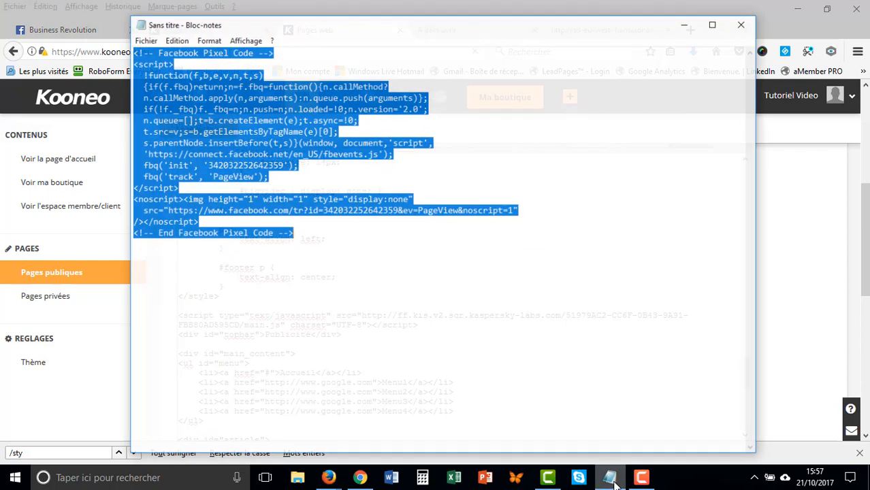
pyautogui.rightClick(173, 99)
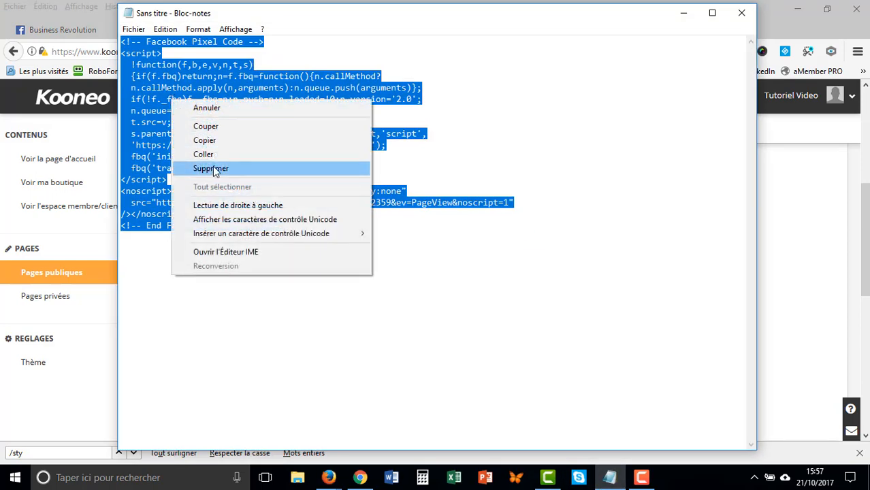
pyautogui.click(205, 140)
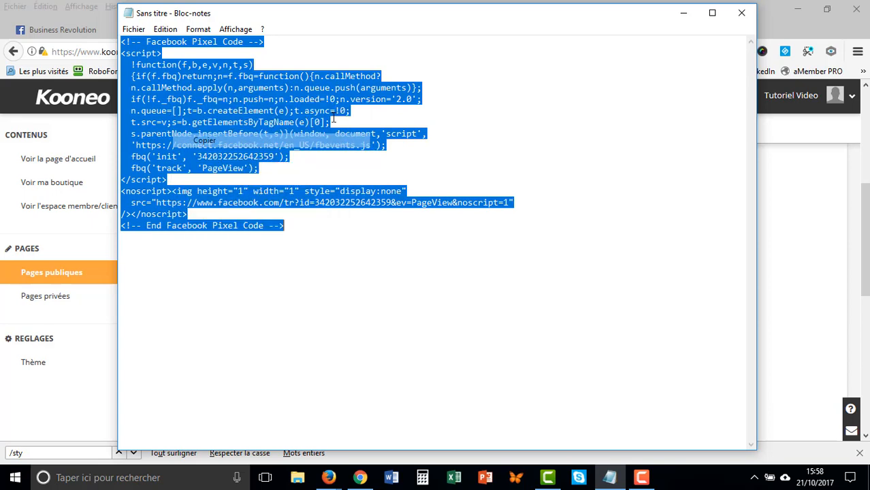
pyautogui.hotkey('alt', 'Tab')
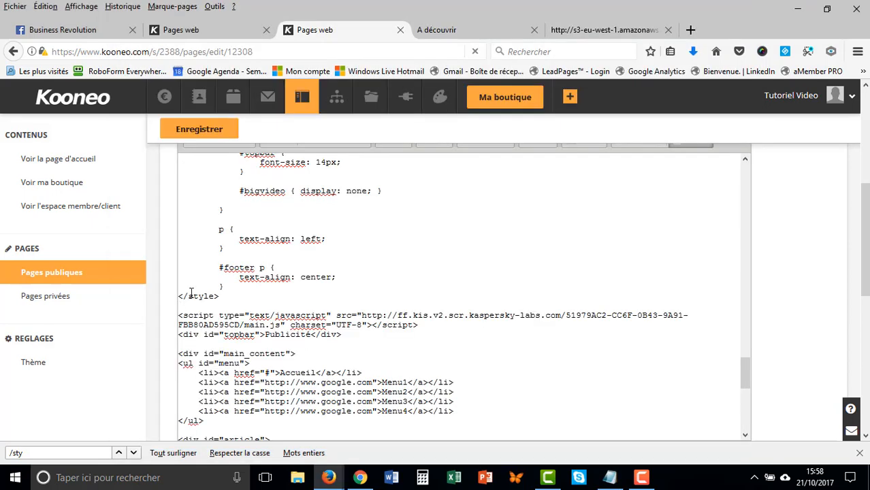
pyautogui.hotkey('ctrl', 'v')
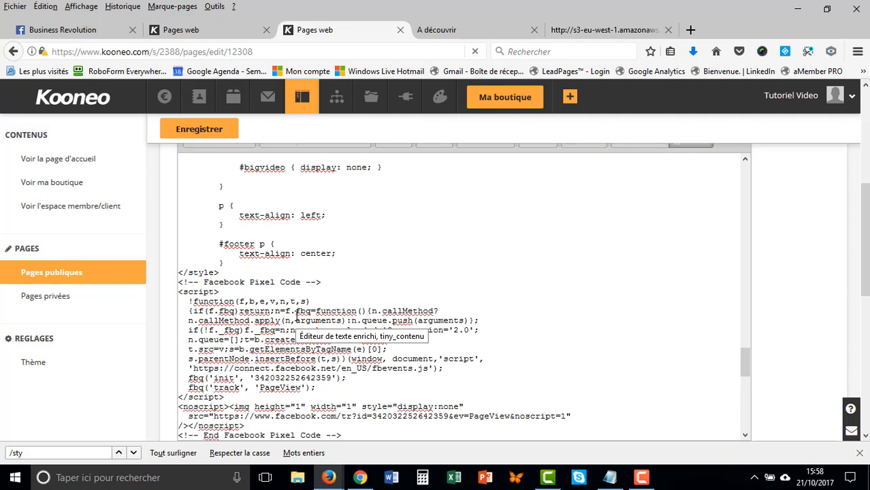
pyautogui.click(211, 129)
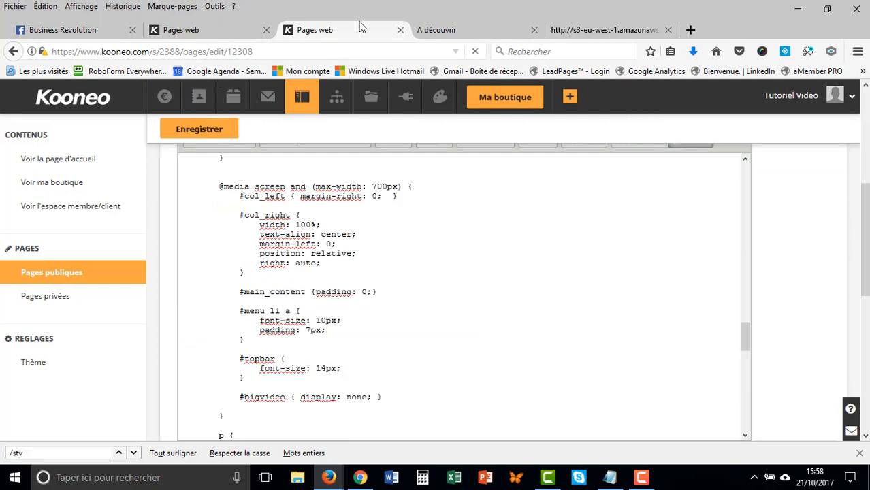
# Open the published "pagetampon" page from the public pages list and display its source code.
pyautogui.click(306, 109)
pyautogui.click(608, 256)
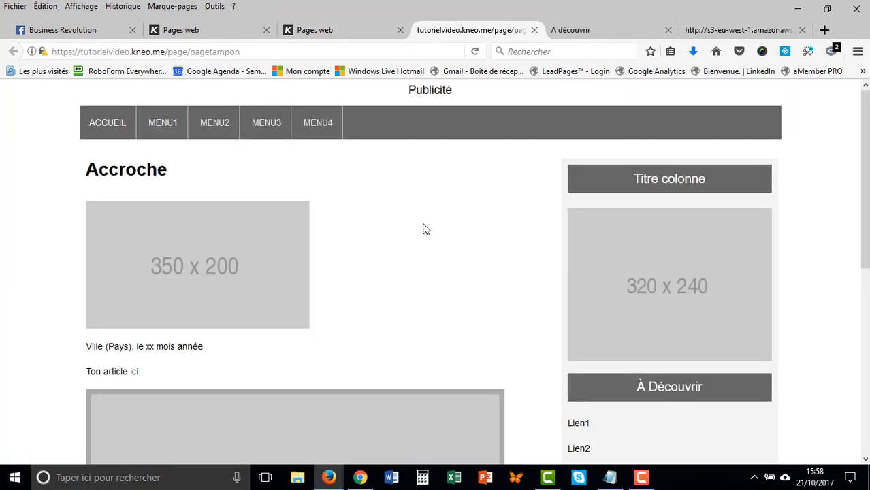
pyautogui.rightClick(423, 229)
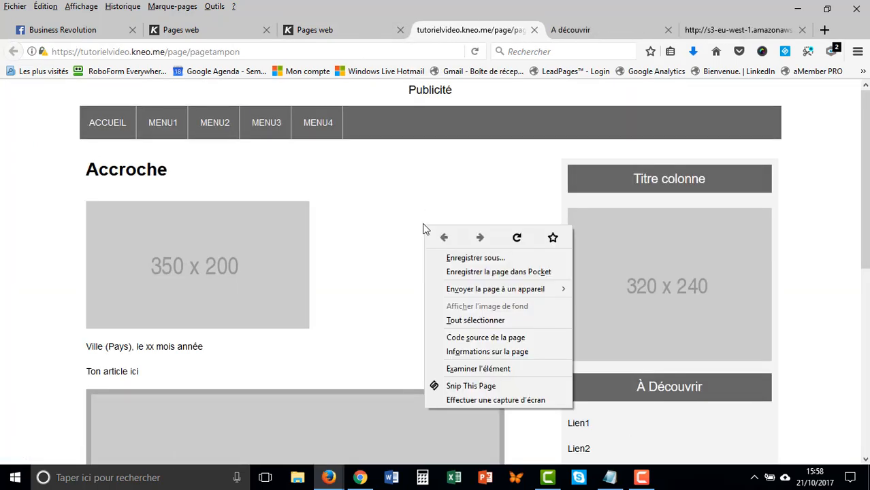
pyautogui.click(463, 338)
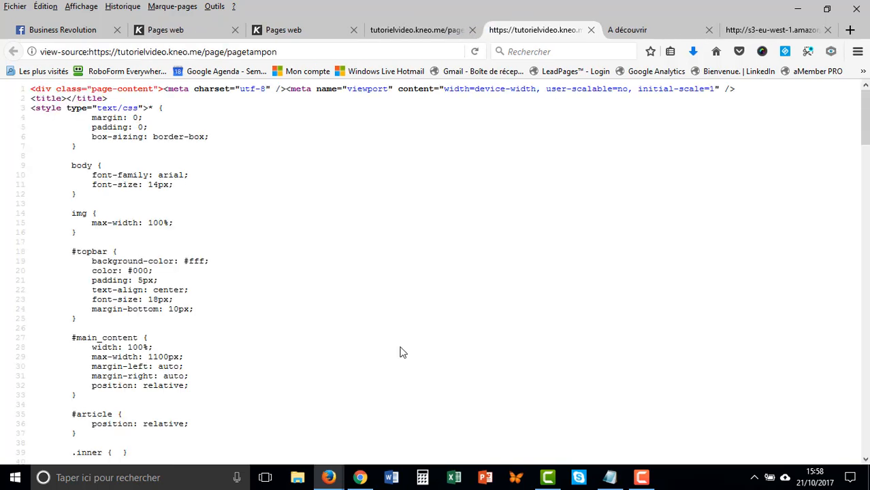
# Search the published source for "face" to examine the Facebook Pixel block, and return to the Kooneo pages list.
pyautogui.hotkey('ctrl', 'f')
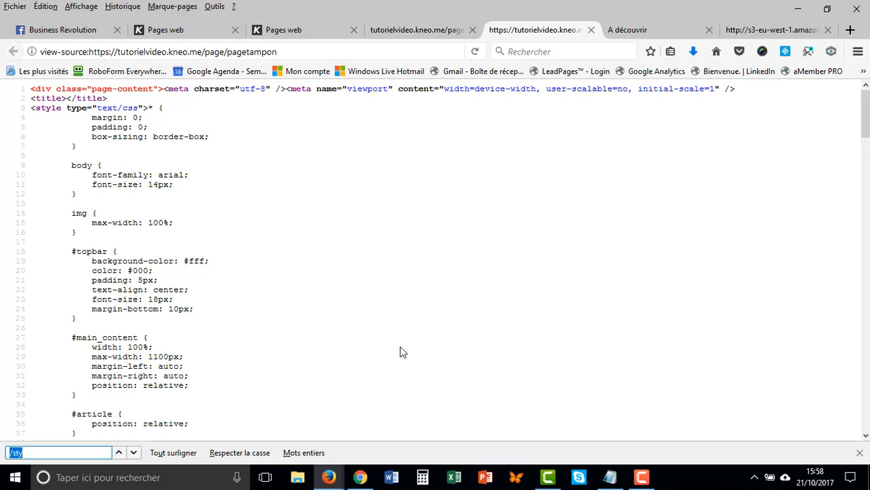
pyautogui.press('BackSpace')
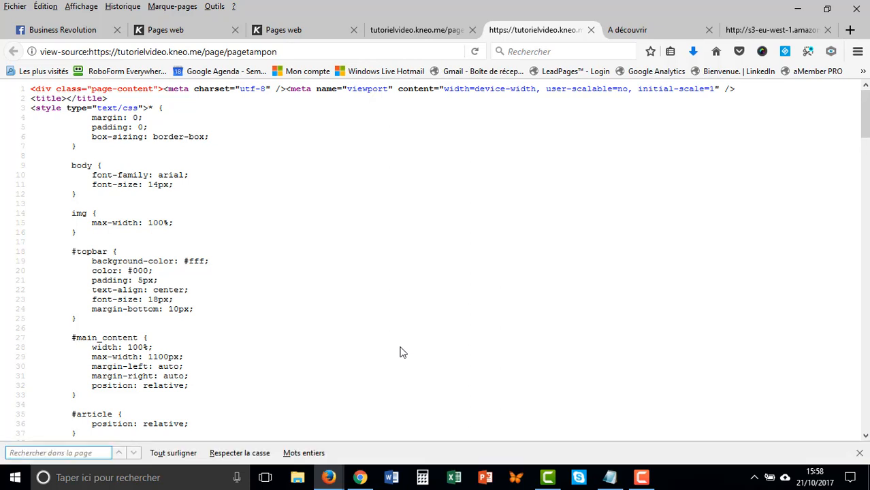
pyautogui.write('fac')
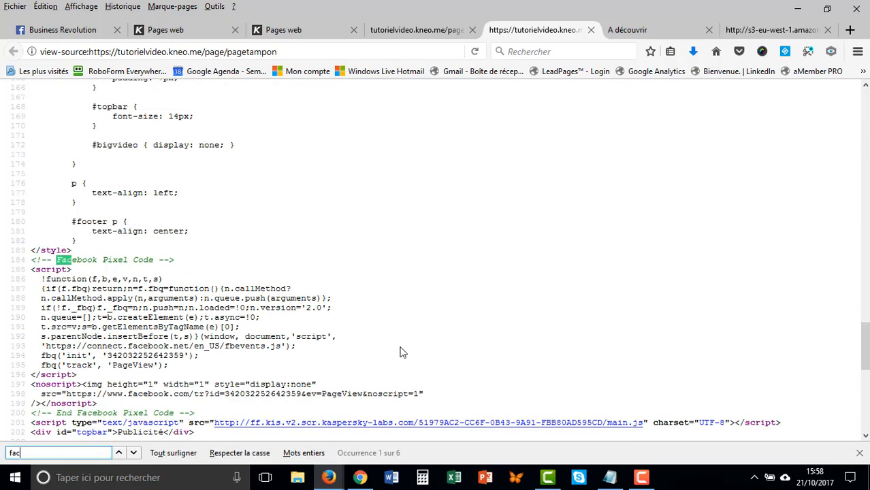
pyautogui.write('e')
pyautogui.moveTo(32, 256); pyautogui.dragTo(209, 417)
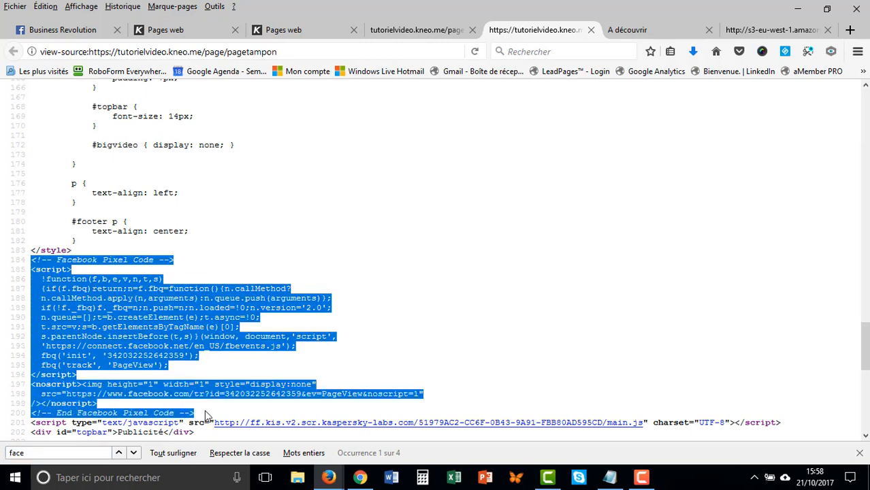
pyautogui.click(475, 256)
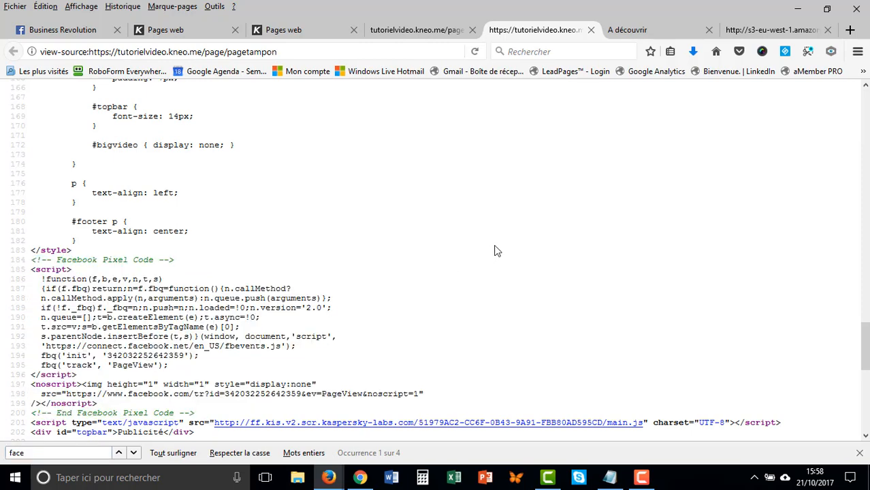
pyautogui.click(592, 30)
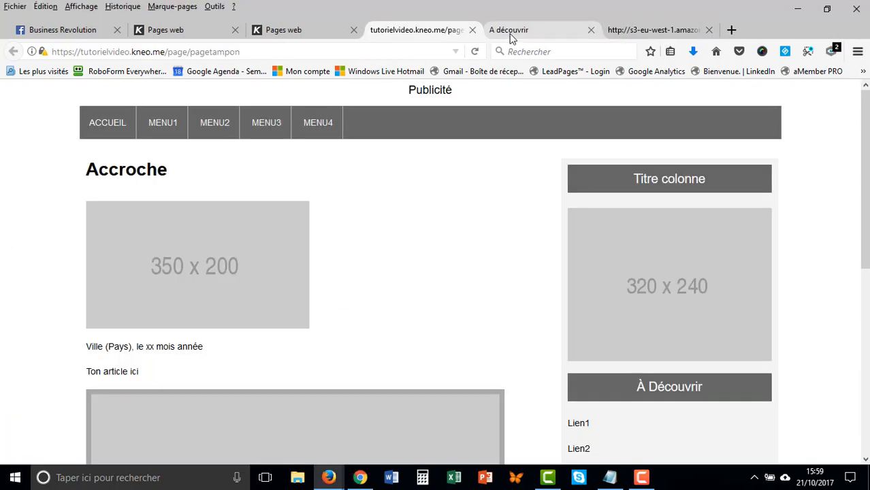
pyautogui.click(292, 28)
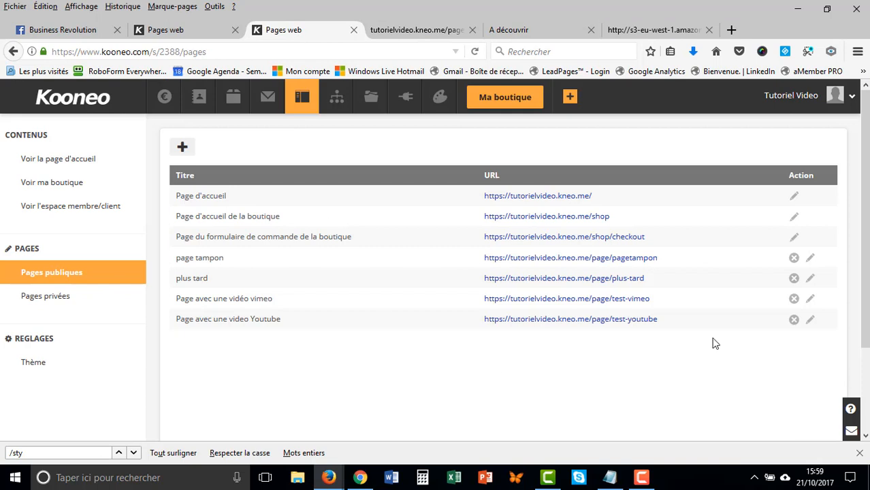
# Open the published "pagetampon" page from the public pages list and copy its web address.
pyautogui.click(611, 257)
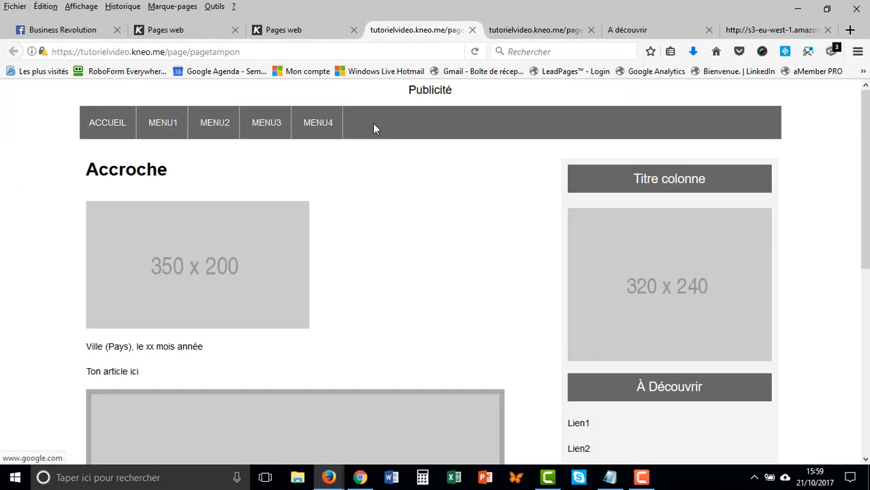
pyautogui.click(279, 51)
pyautogui.hotkey('ctrl', 'c')
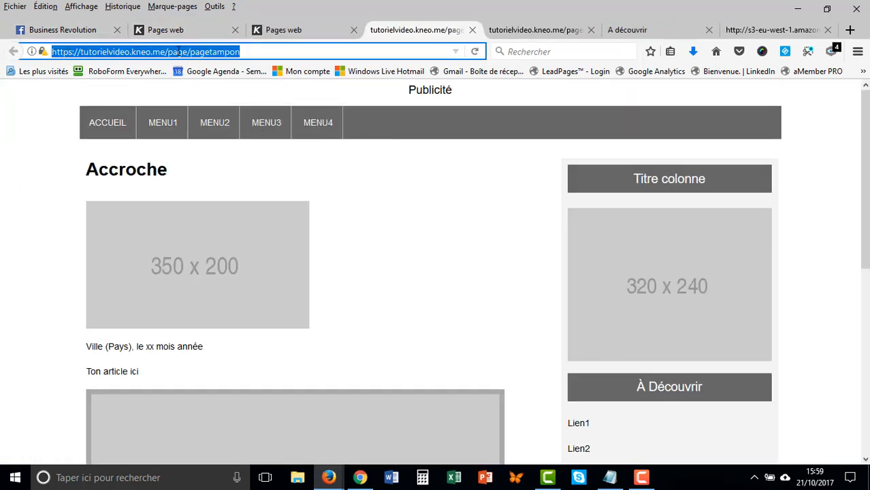
pyautogui.rightClick(121, 52)
pyautogui.click(151, 94)
pyautogui.click(360, 477)
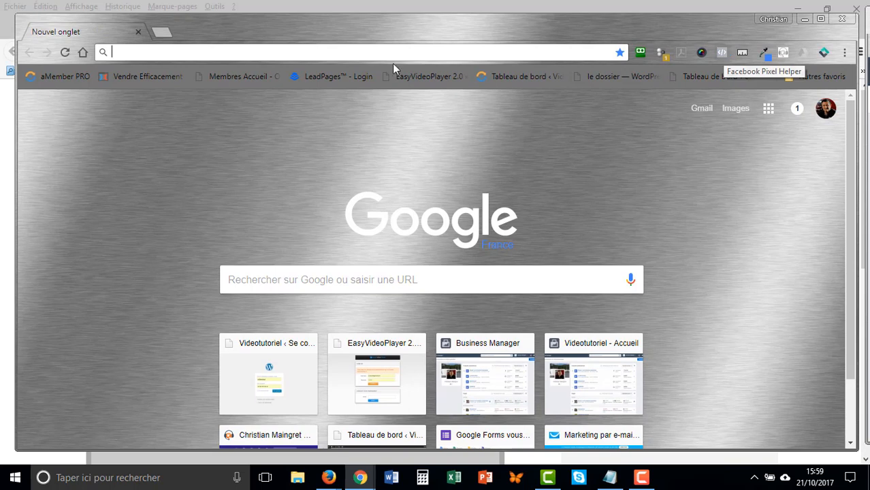
pyautogui.hotkey('ctrl', 'v')
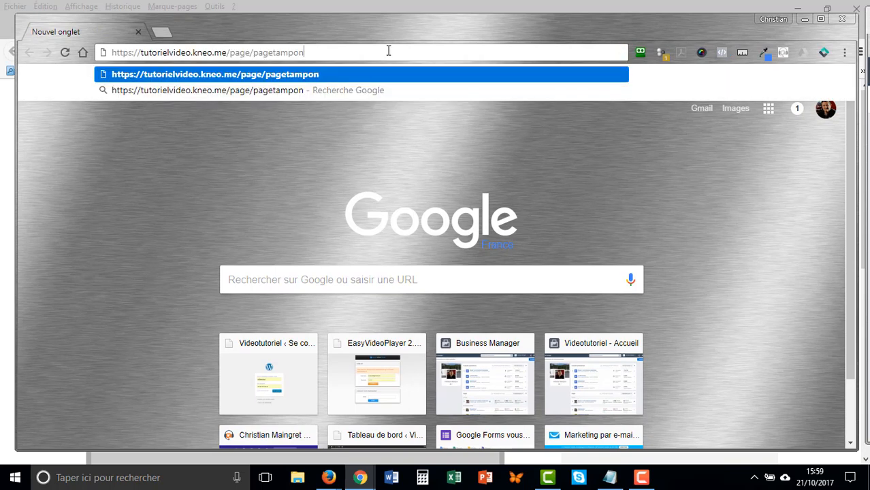
pyautogui.click(352, 168)
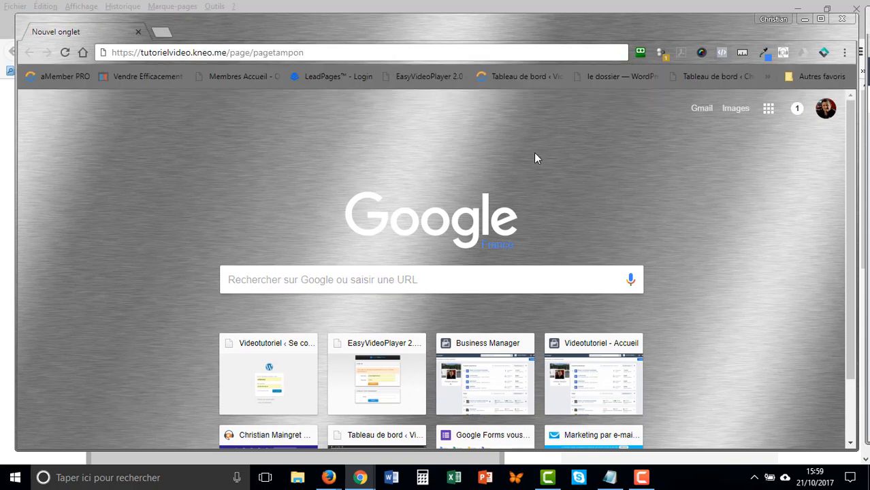
pyautogui.click(406, 54)
pyautogui.press('Return')
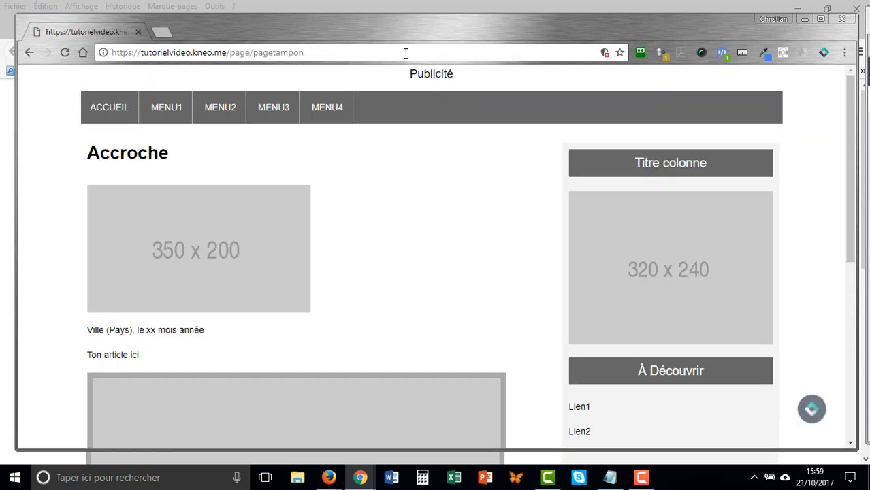
pyautogui.click(724, 53)
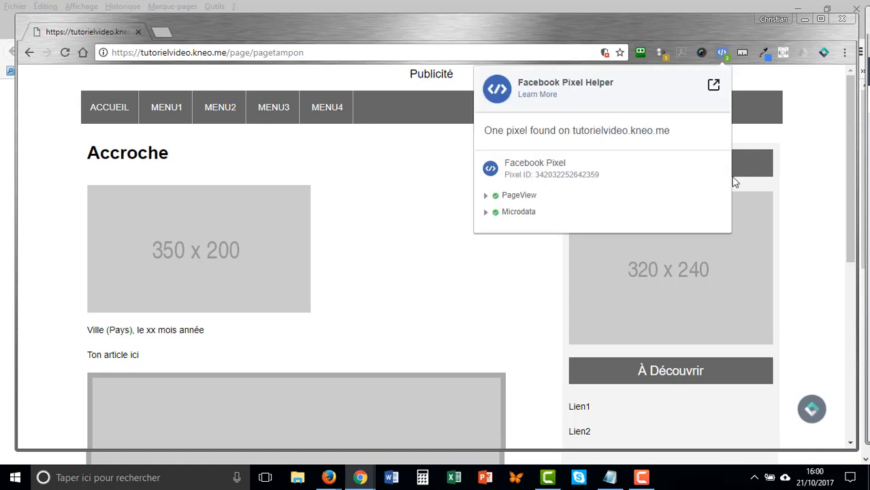
# Return to Kooneo in Firefox, insert "indiquez le titre" between the <title> tags in the "page tampon" source and save the page.
pyautogui.hotkey('alt', 'Tab')
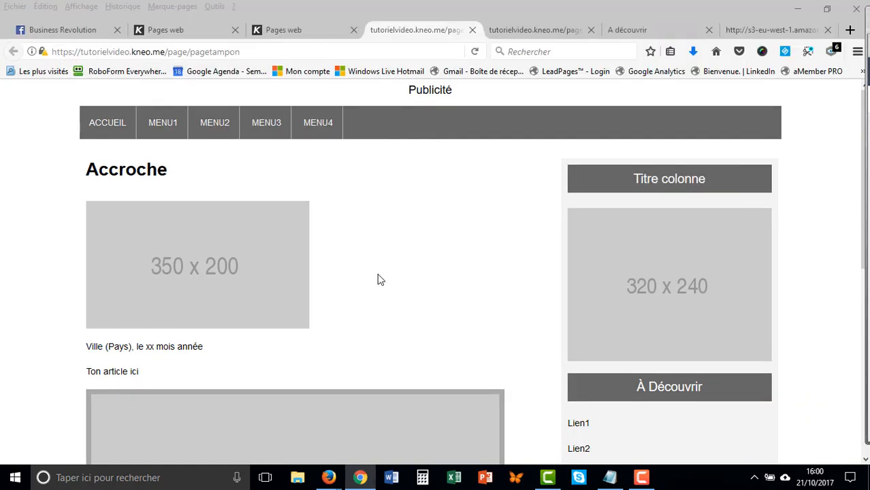
pyautogui.click(293, 32)
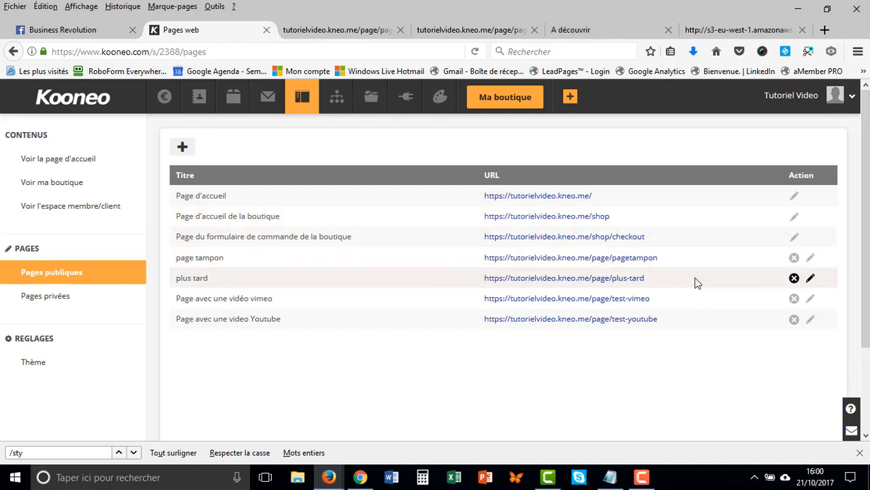
pyautogui.click(811, 262)
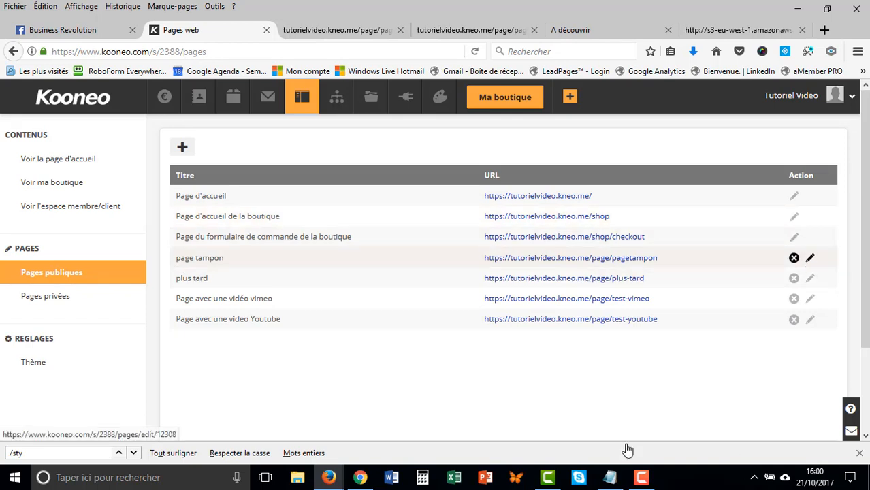
pyautogui.click(697, 190)
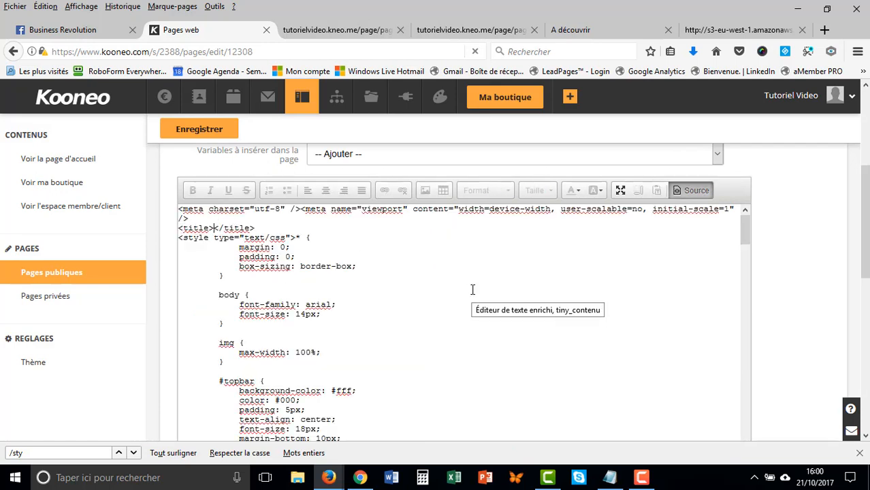
pyautogui.write('indiquez le titre')
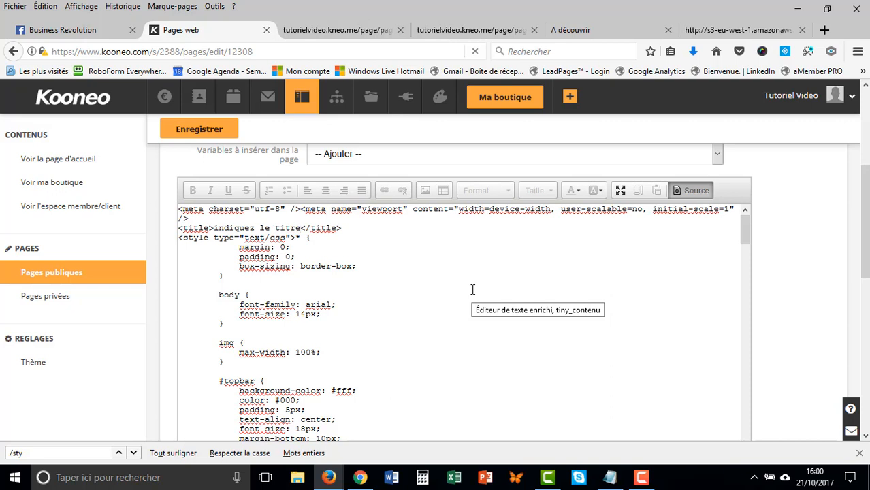
pyautogui.click(196, 130)
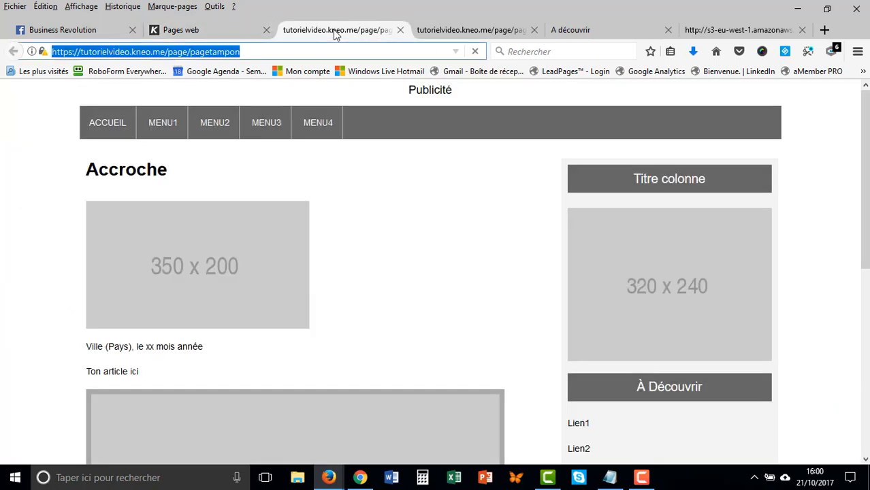
# Reload the published "pagetampon" page to check its title.
pyautogui.click(332, 31)
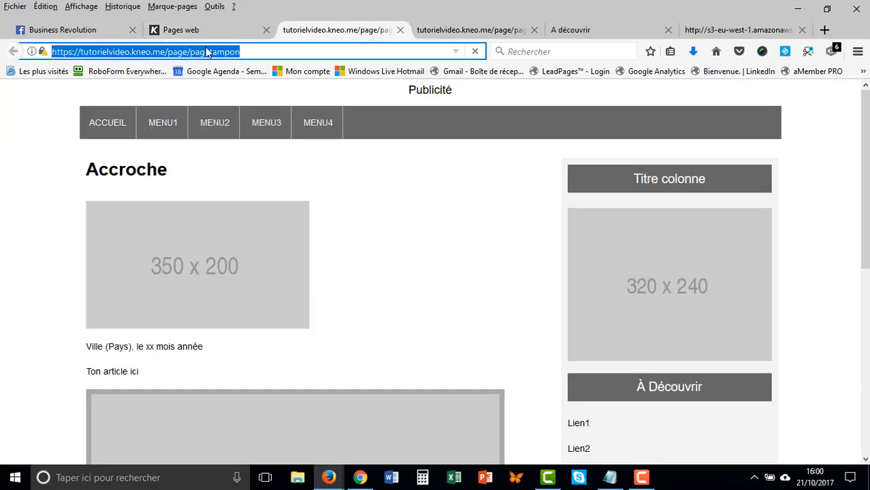
pyautogui.click(356, 52)
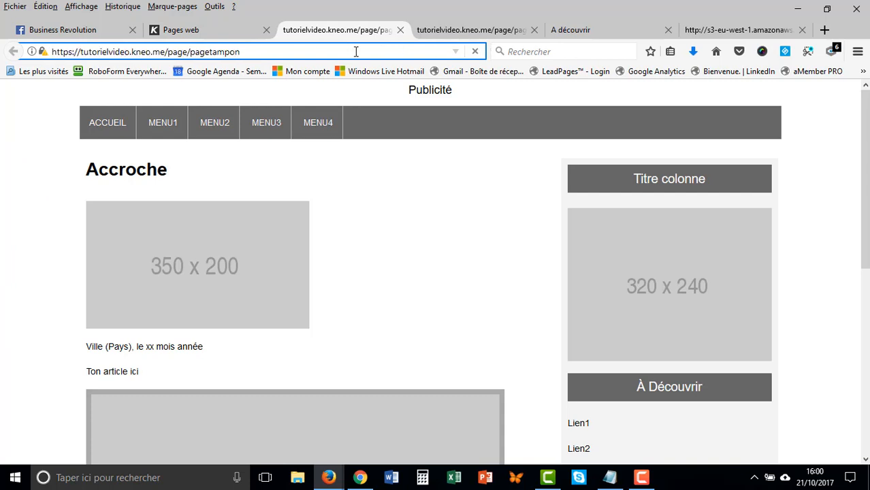
pyautogui.press('Return')
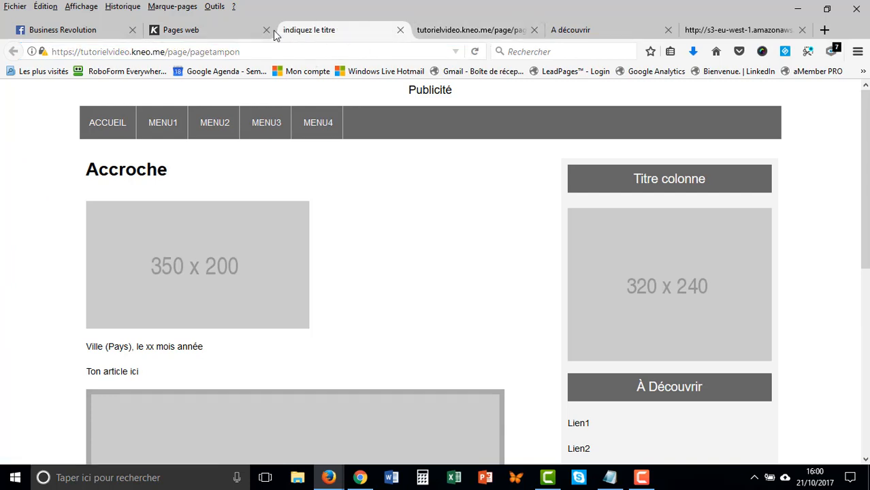